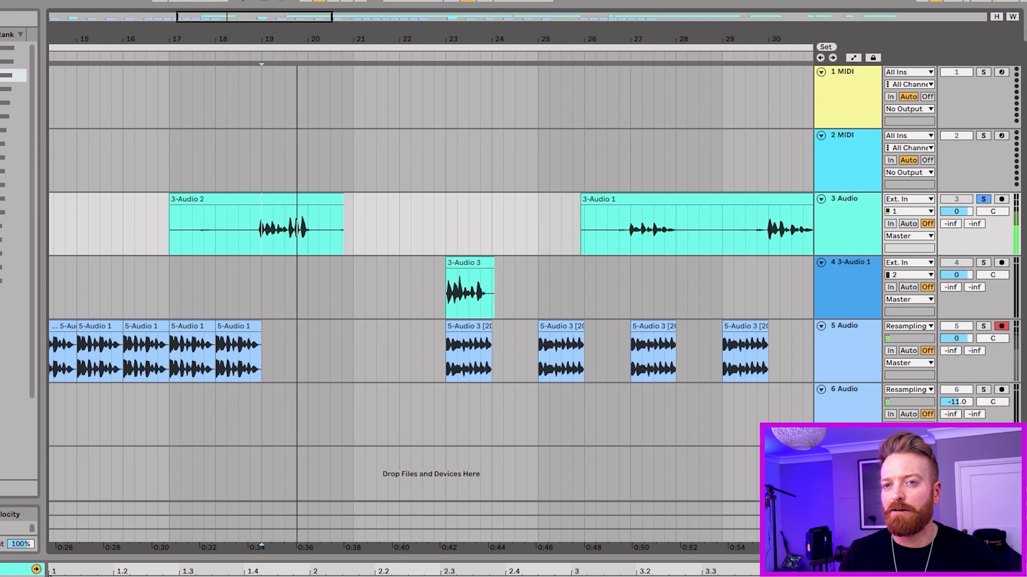
Audition the vocal takes along the 3 Audio track, from the 3-Audio 2 clip to the 3-Audio 5 clip near bar 82.
scroll(348, 251, "down", 3)
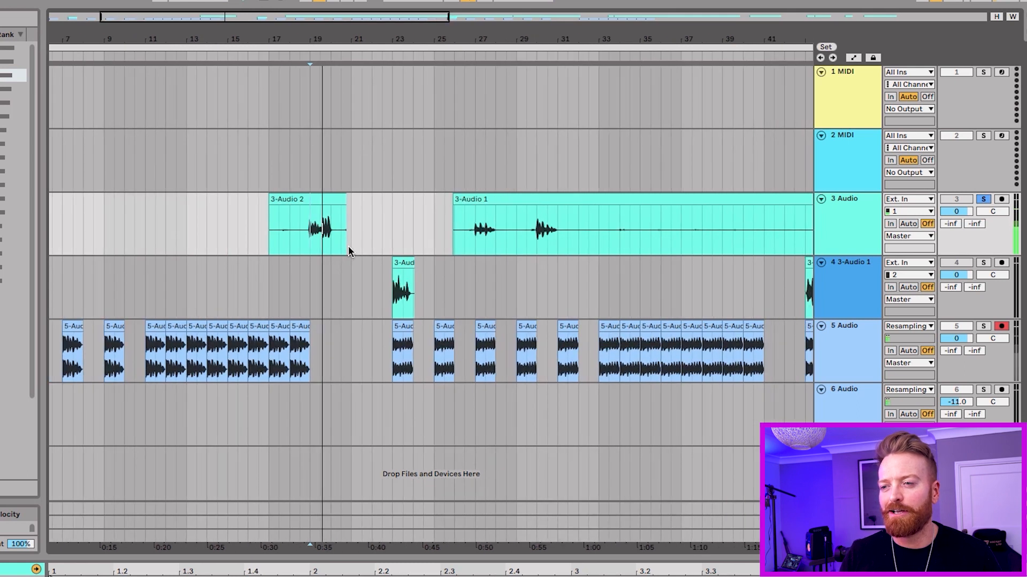
left_click(476, 224)
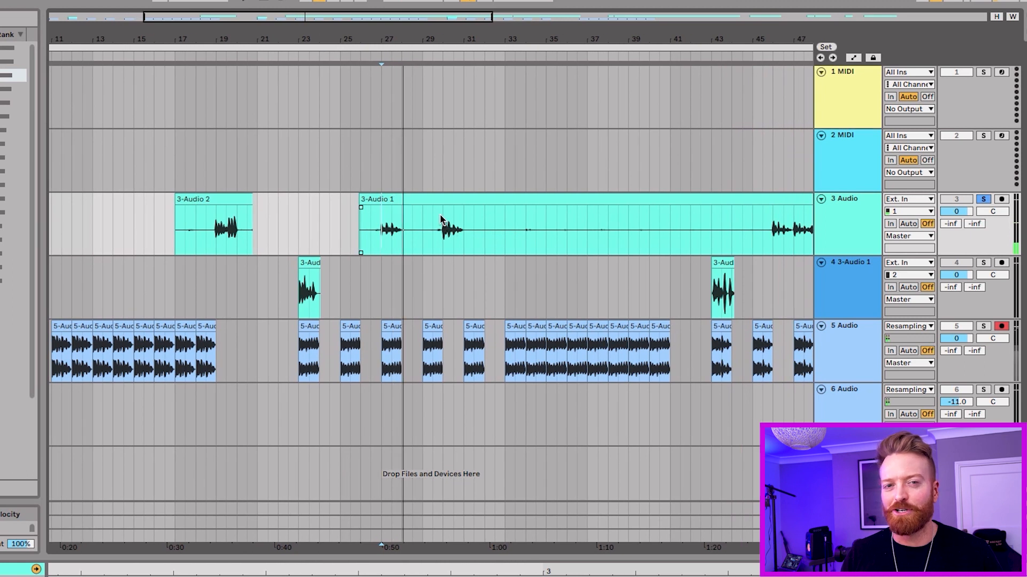
scroll(465, 219, "right", 5)
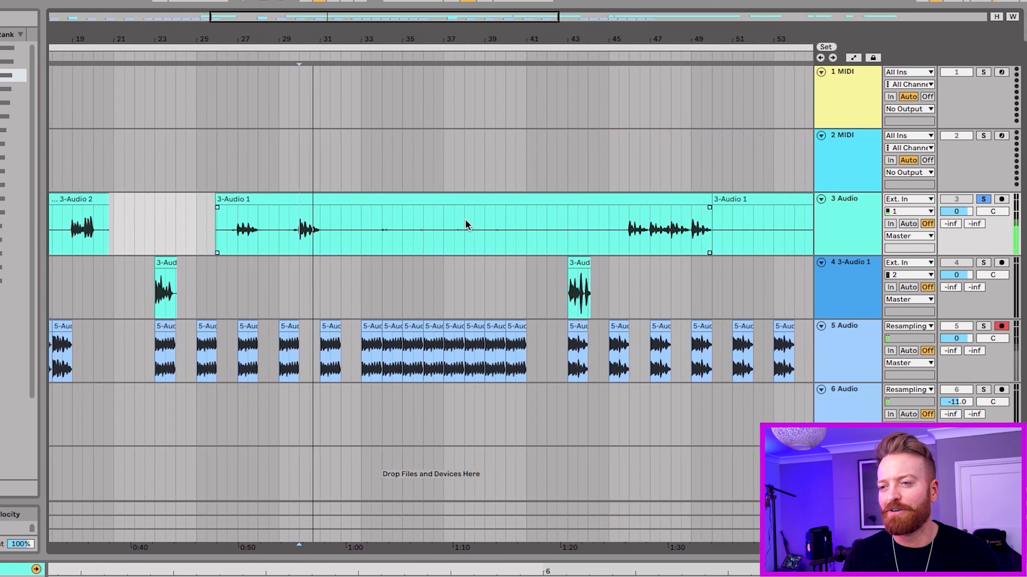
left_click(595, 231)
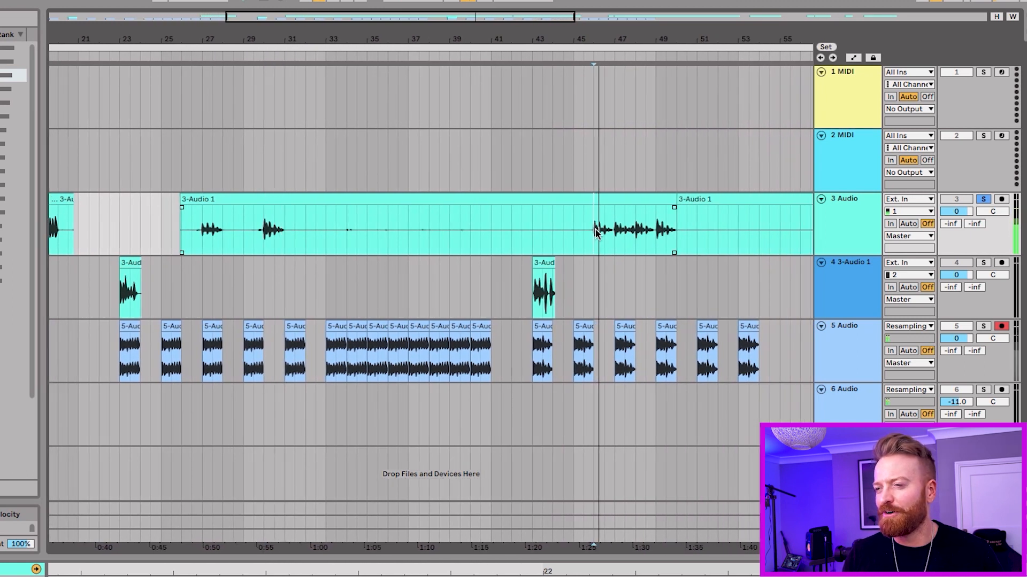
scroll(626, 234, "right", 6)
scroll(627, 234, "right", 7)
left_click(632, 235)
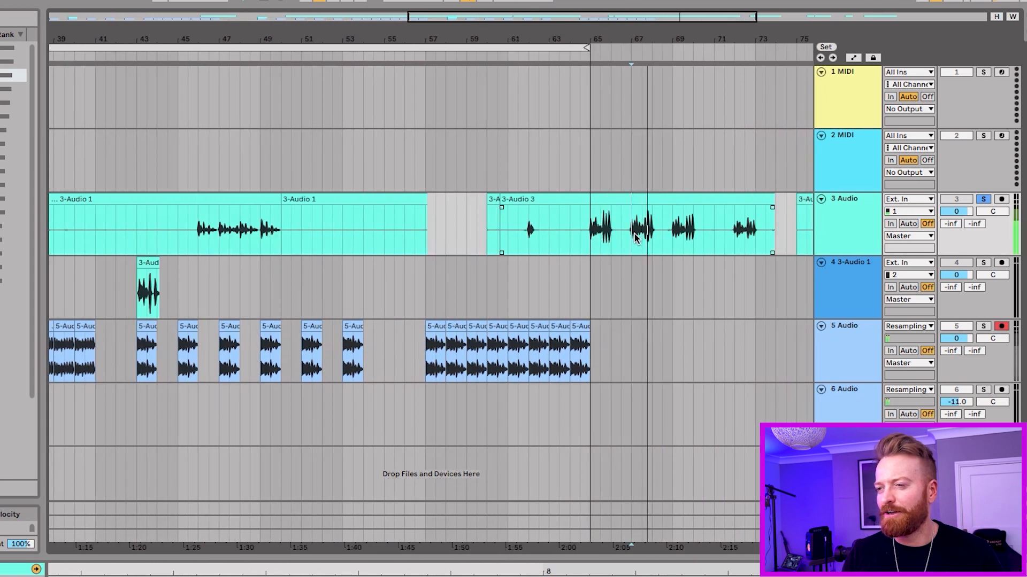
left_click(675, 242)
scroll(677, 243, "right", 6)
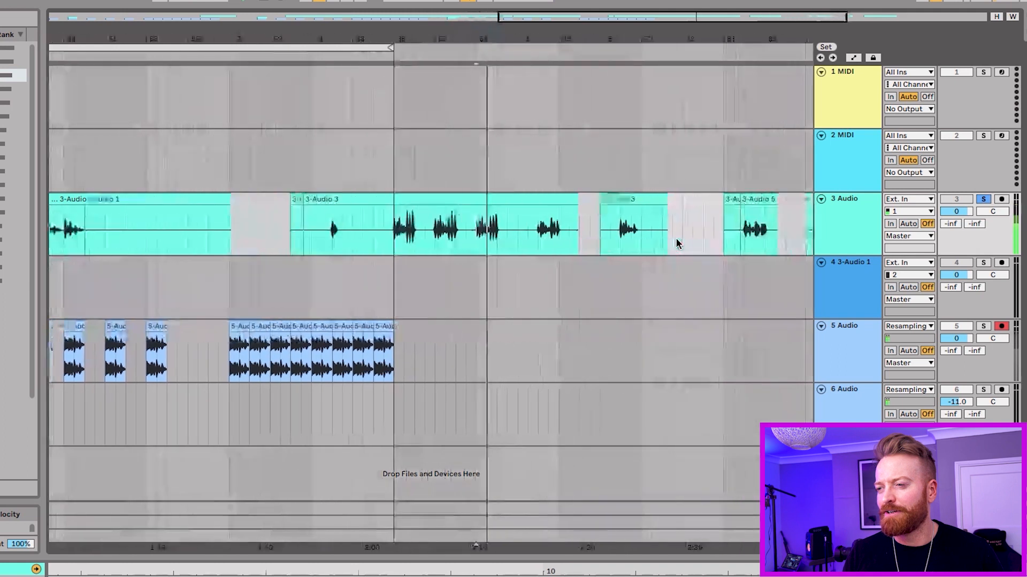
left_click(704, 242)
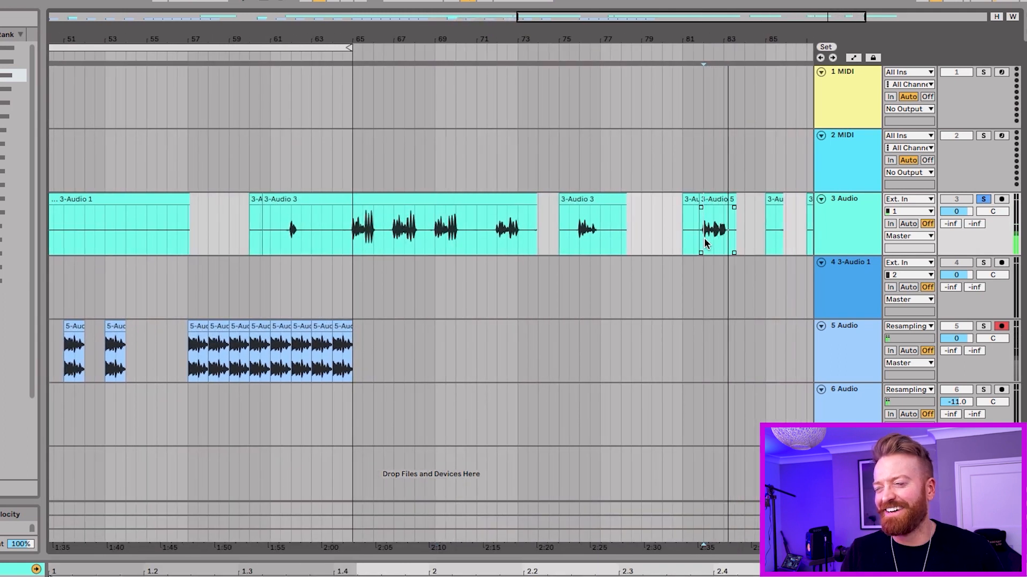
Play the 3-Audio 1 recording from about bar 30 and increase the height of the 3 Audio track.
key("minus")
key("minus")
key("minus")
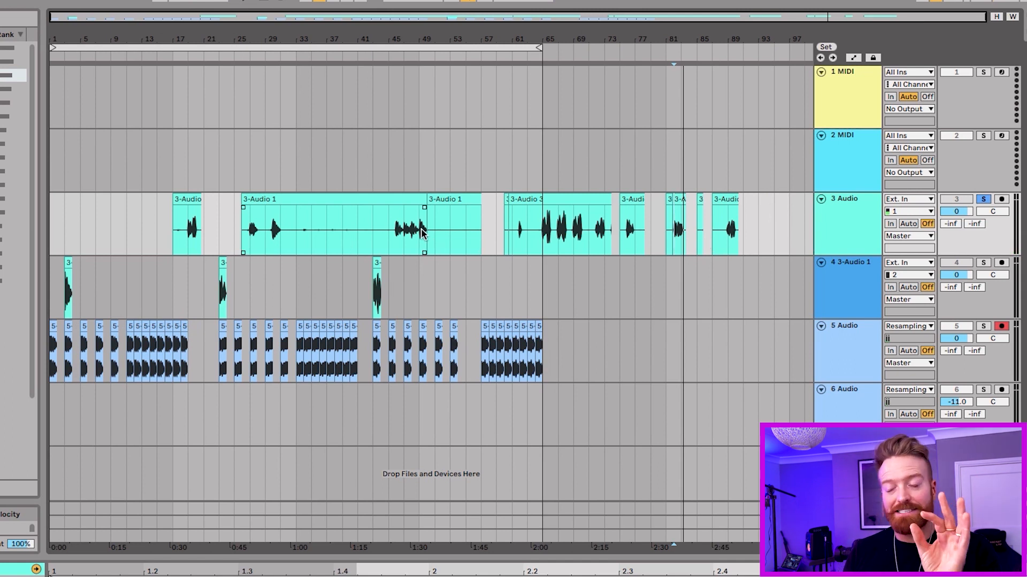
key("z")
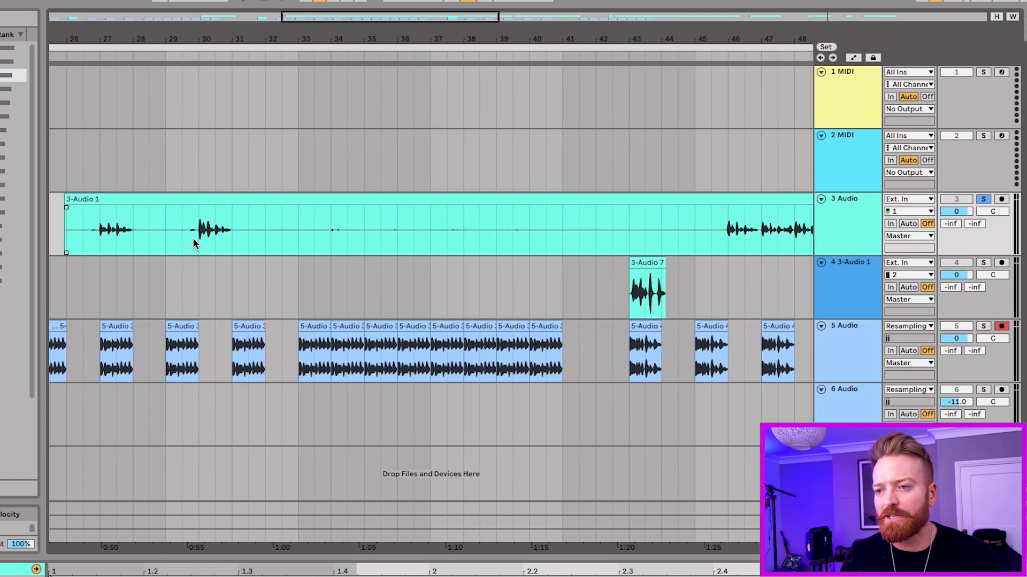
left_click(194, 244)
key("space")
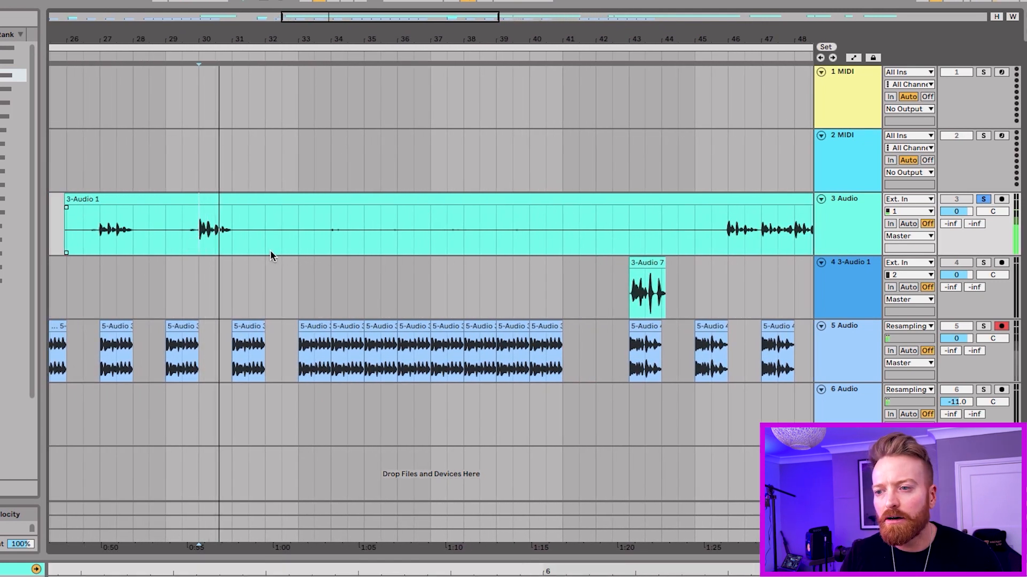
left_click_drag(847, 253, 845, 379)
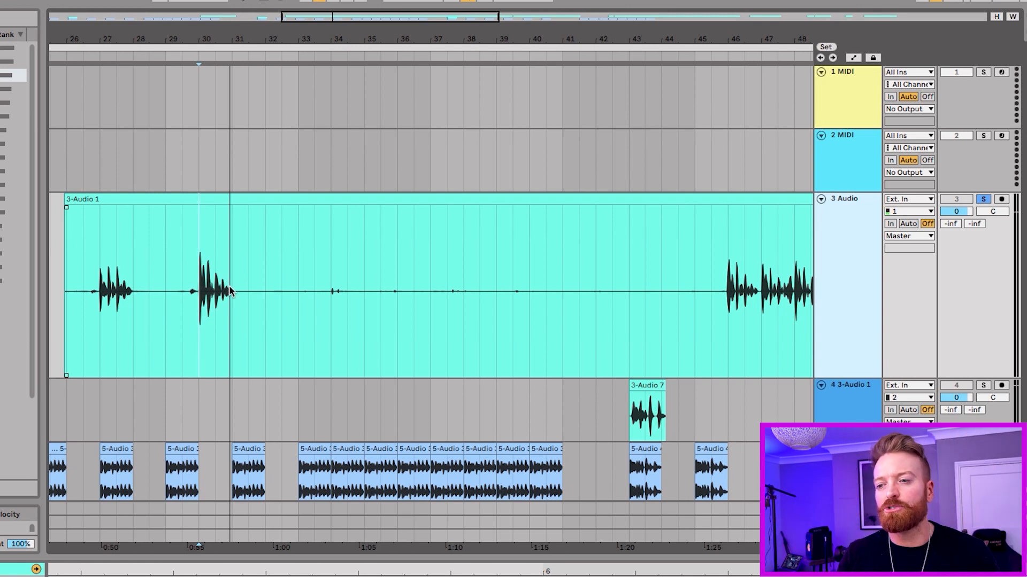
Solo the 4 3-Audio 1 track with its effect chain shown, and play its clip at bar 43.
scroll(230, 292, "down", 3)
scroll(213, 318, "down", 1)
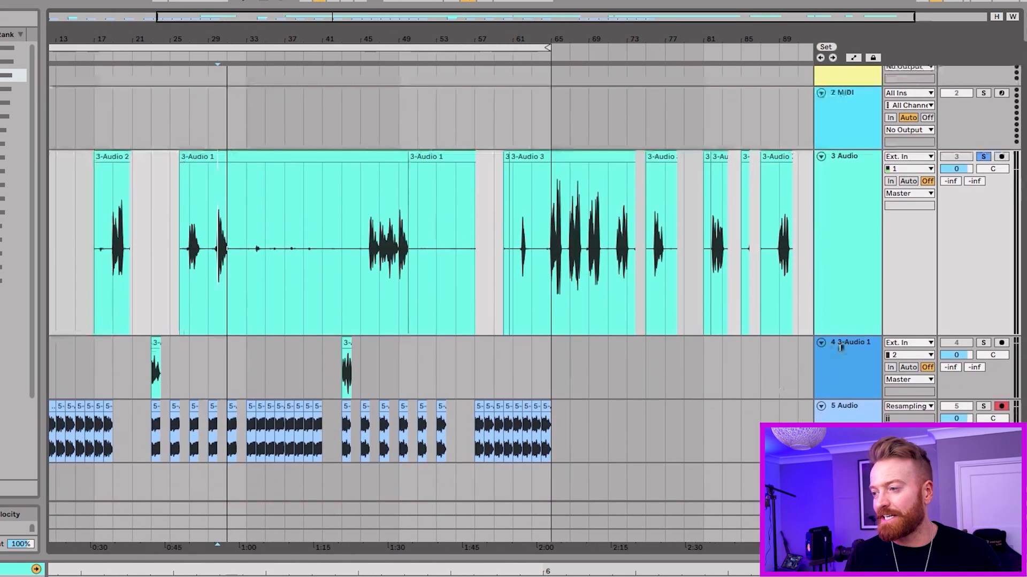
left_click(842, 349)
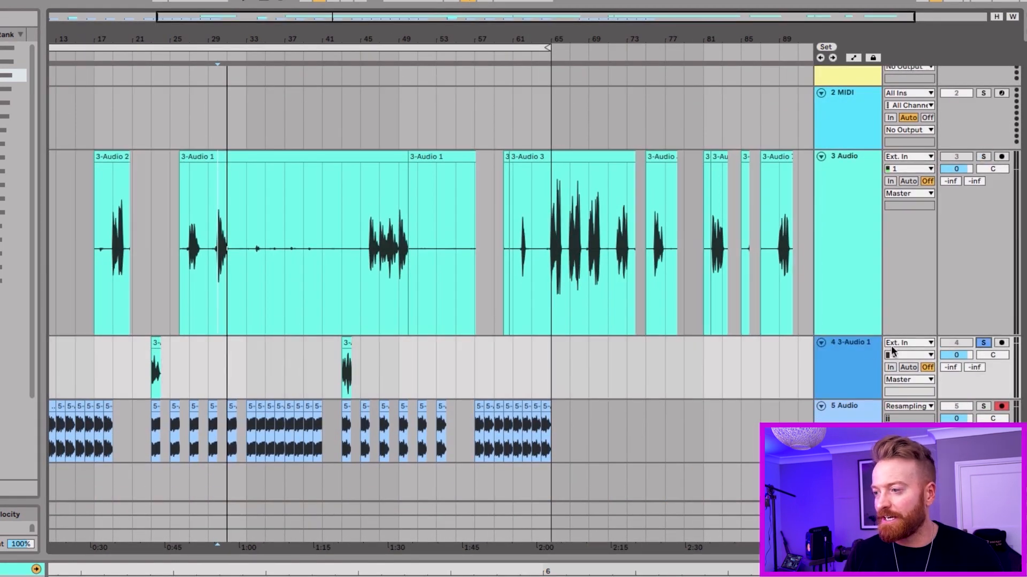
double_click(864, 349)
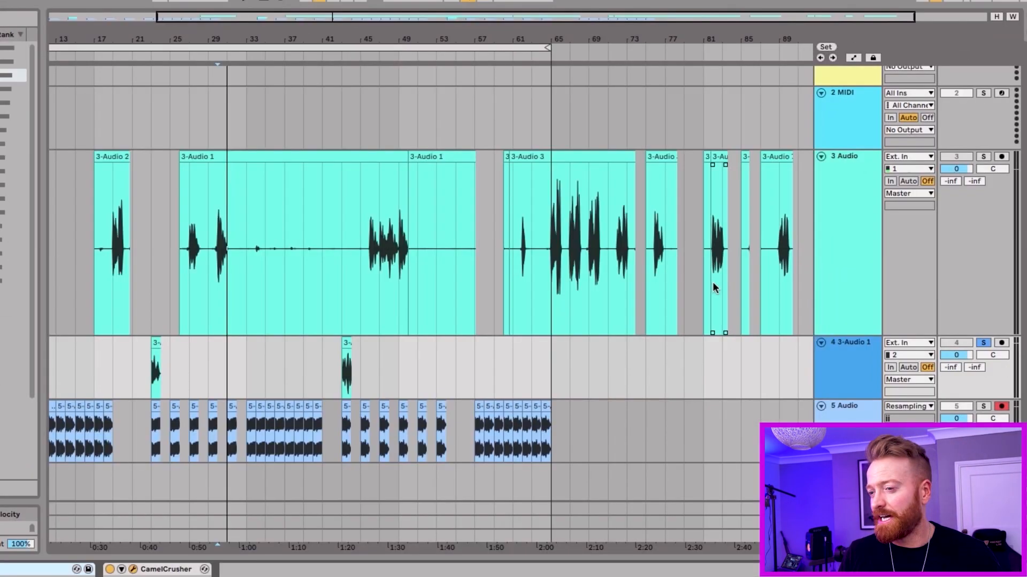
left_click(347, 341)
key("space")
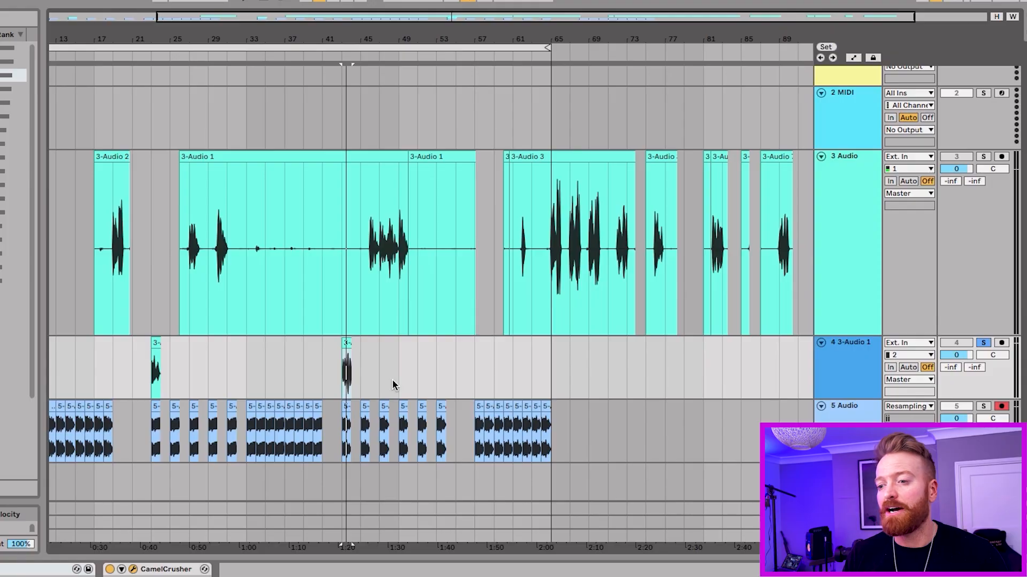
Examine the clip at bar 3 on 4 3-Audio 1 and the repeated clips on 5 Audio from the arrangement's start.
scroll(331, 426, "up", 8)
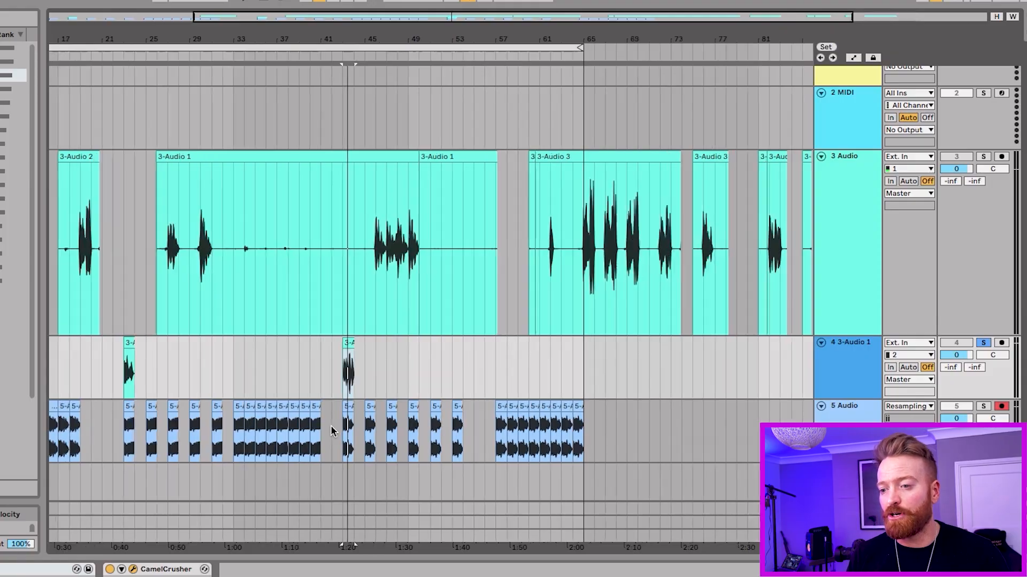
scroll(330, 425, "down", 2)
scroll(330, 425, "left", 10)
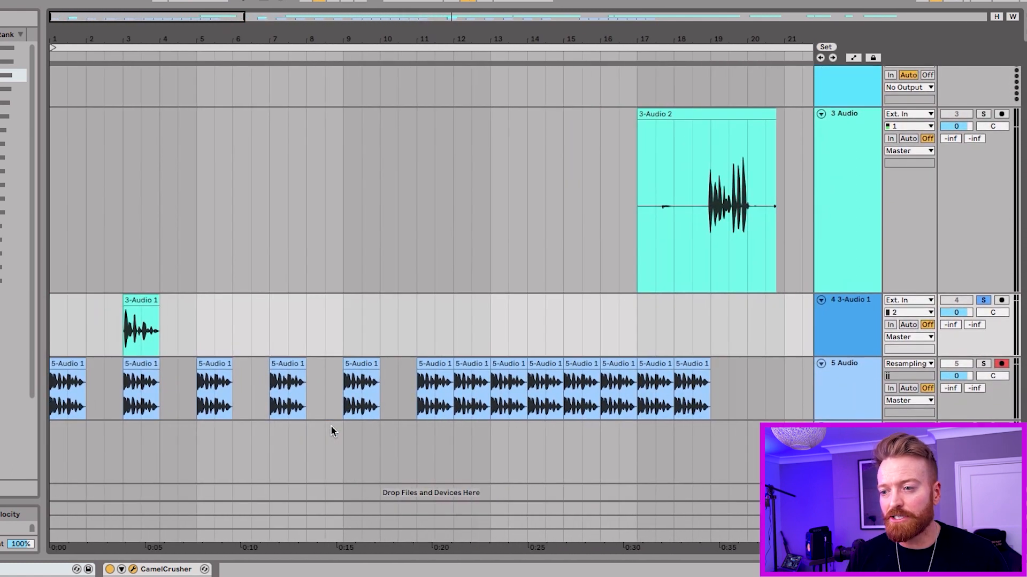
left_click(371, 401)
left_click(463, 401)
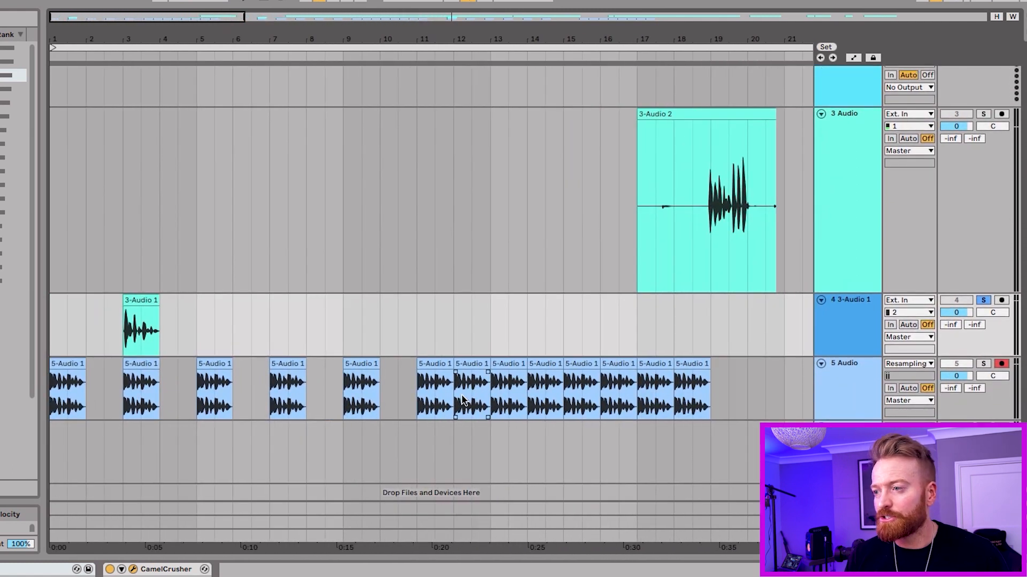
scroll(427, 388, "right", 1)
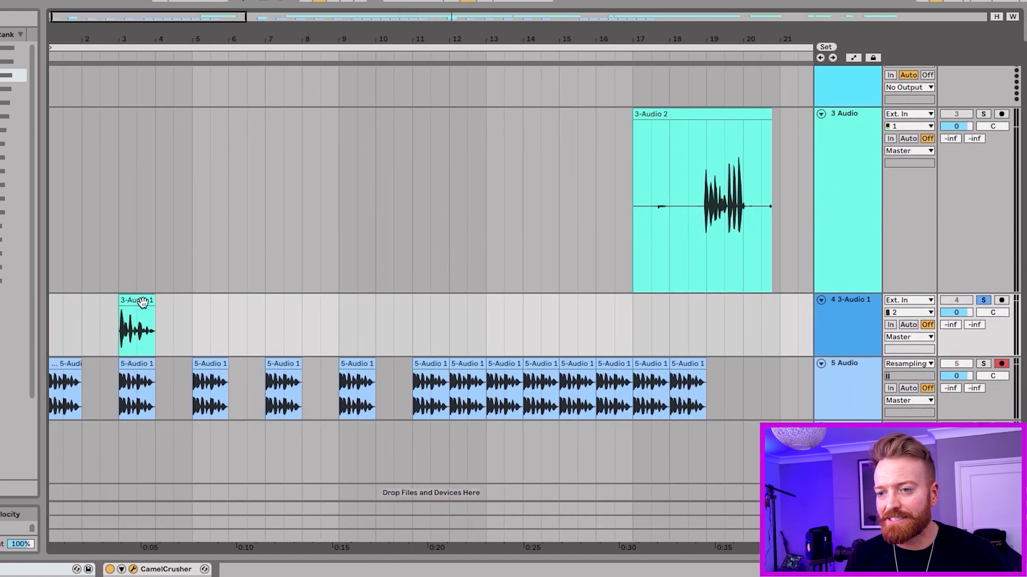
scroll(128, 307, "up", 6)
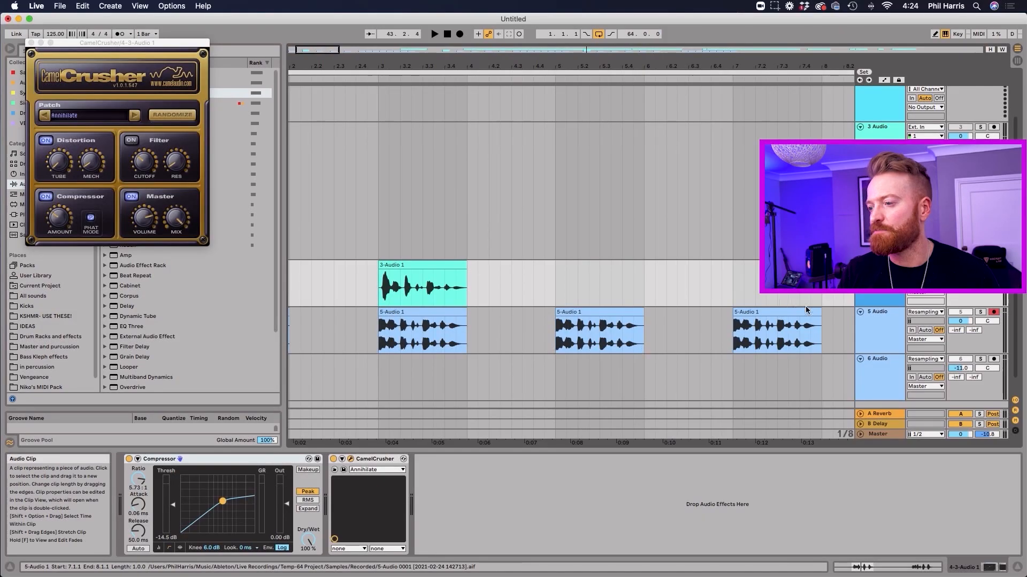
Bypass the Limiter, the Biggifier and the audio effect rack on the 5 Audio track.
left_click(880, 321)
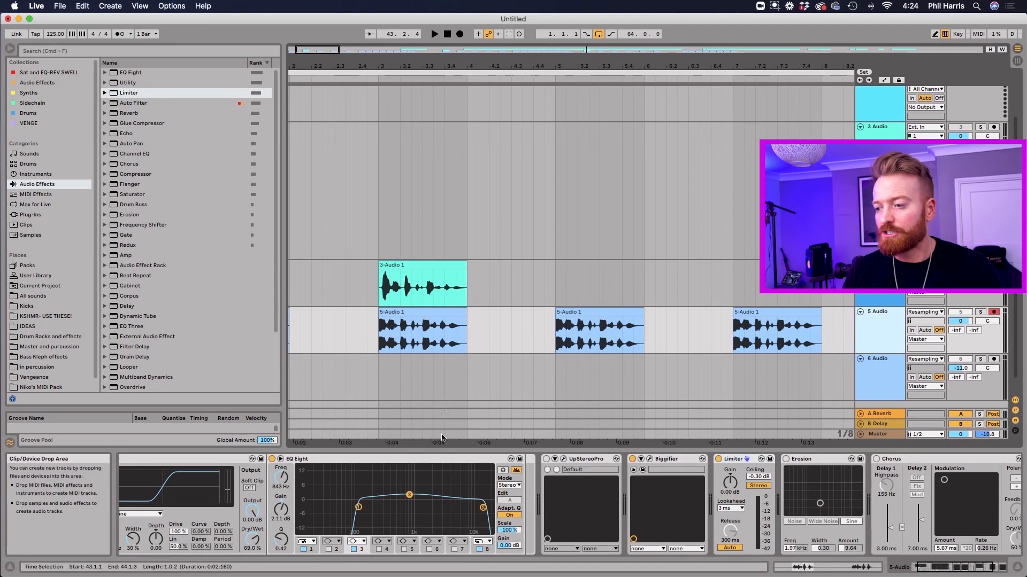
scroll(642, 502, "left", 4)
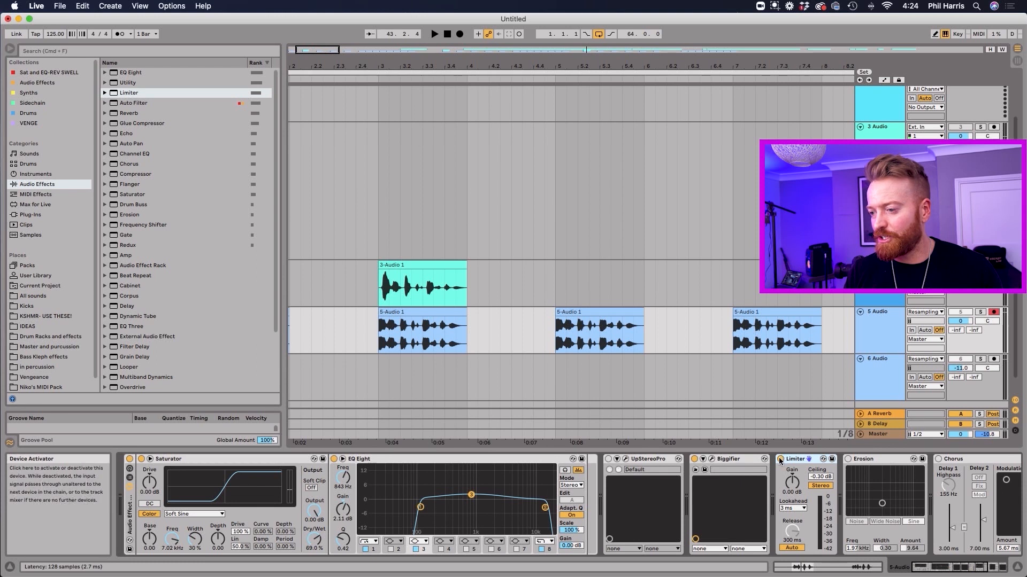
left_click(780, 459)
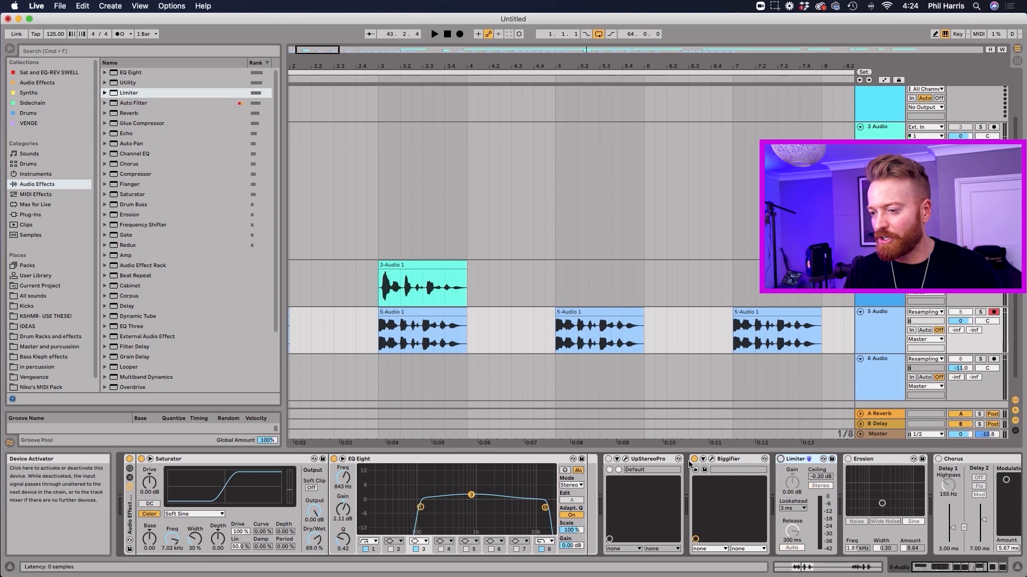
left_click(129, 459)
Solo the 5 Audio track and play its clip at bar 3 without the effects.
left_click(423, 312)
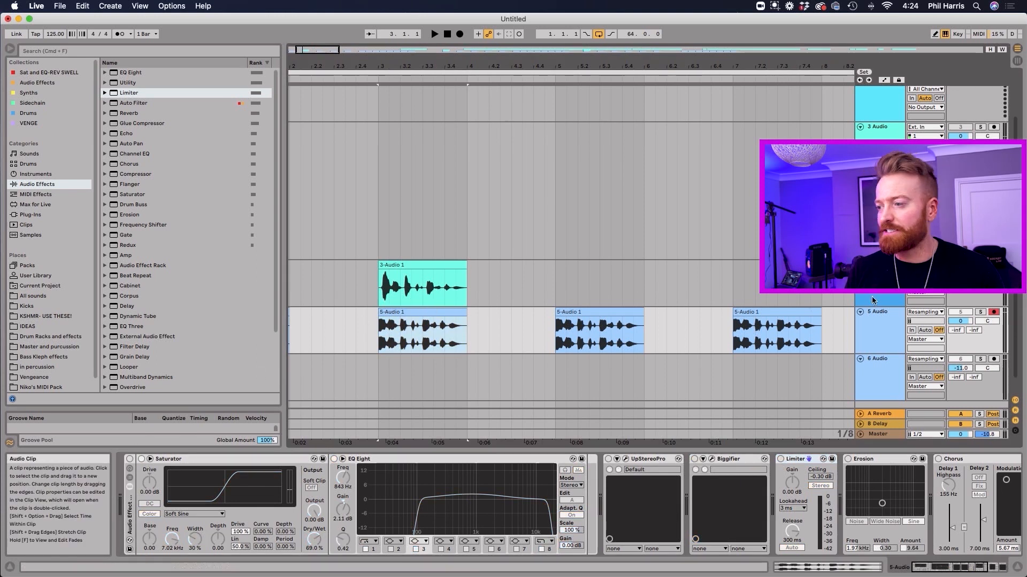
left_click(980, 312)
key("space")
key("space")
Transpose the bar 3 clip on 5 Audio to -5 st, keep the Complex warp mode, and play it back.
double_click(434, 313)
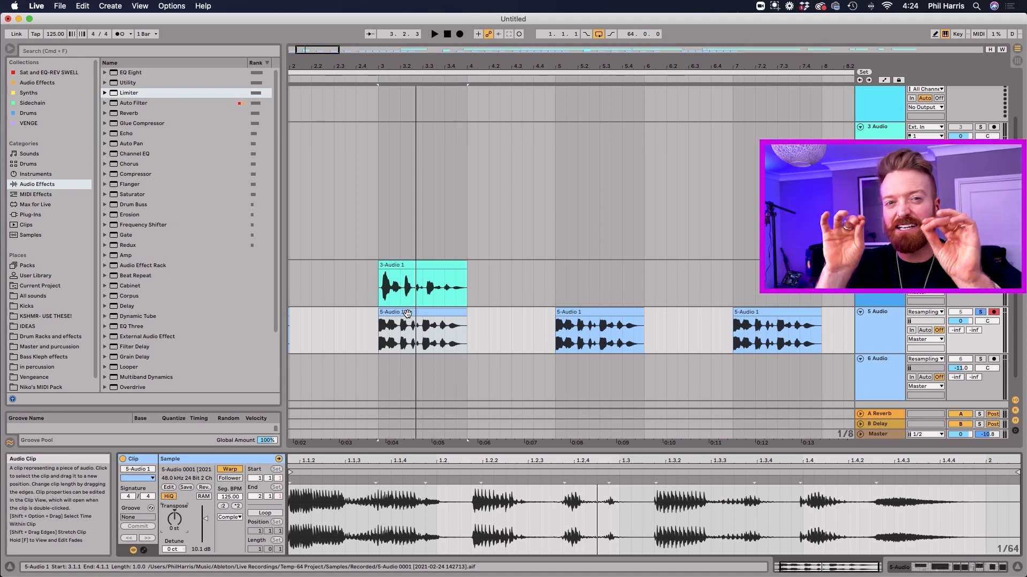
key("space")
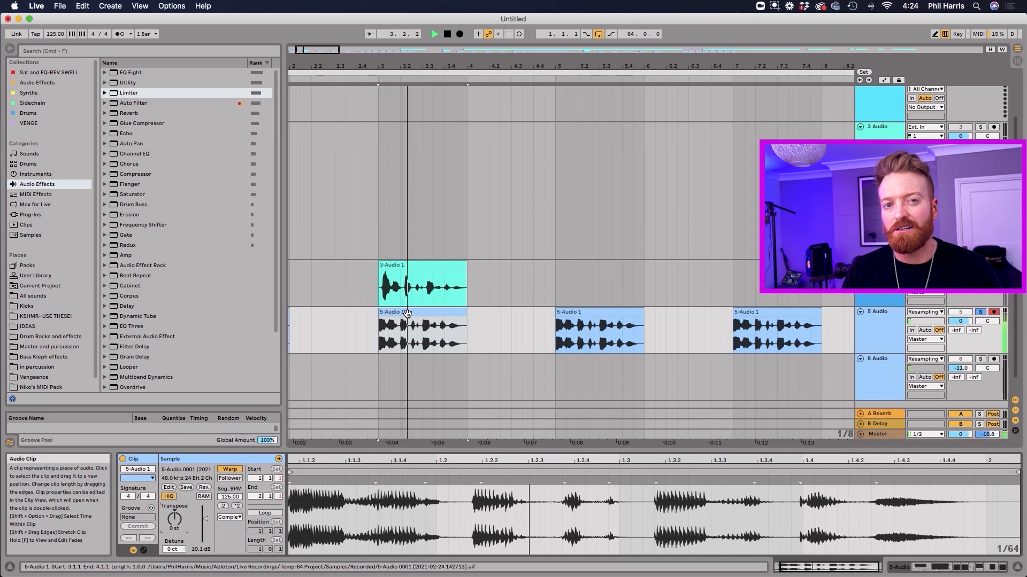
key("space")
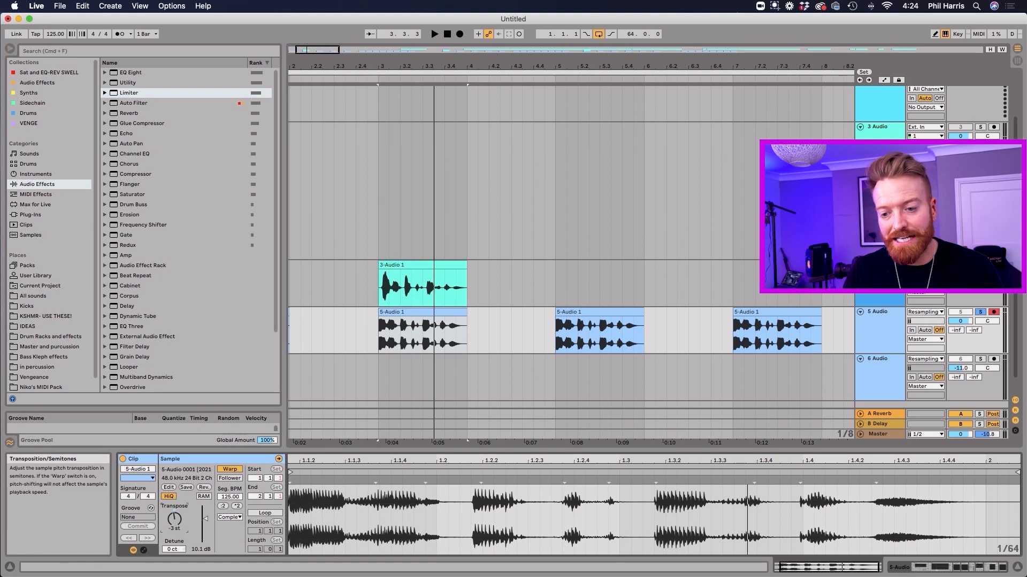
left_click(230, 517)
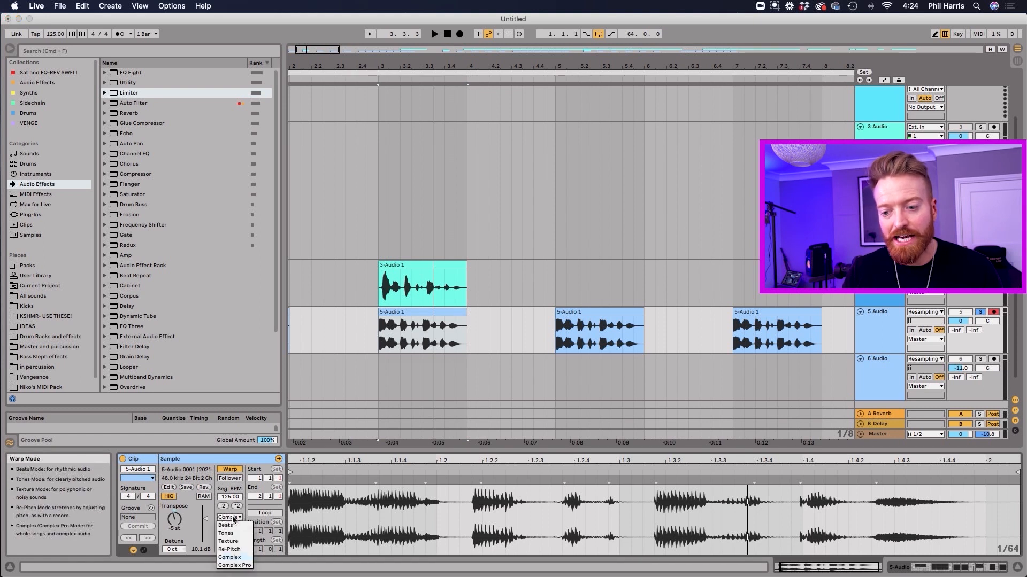
left_click(214, 540)
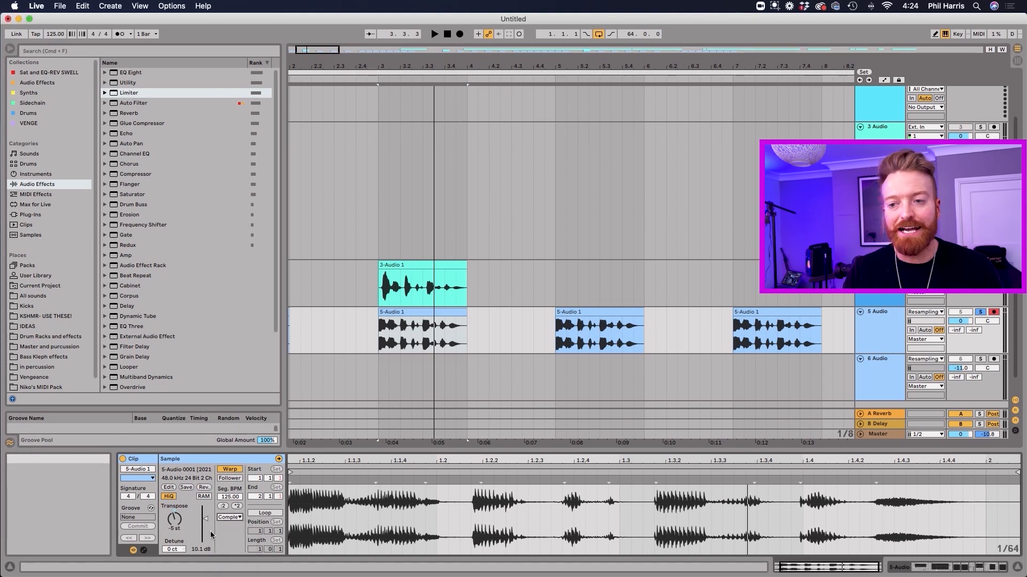
key("space")
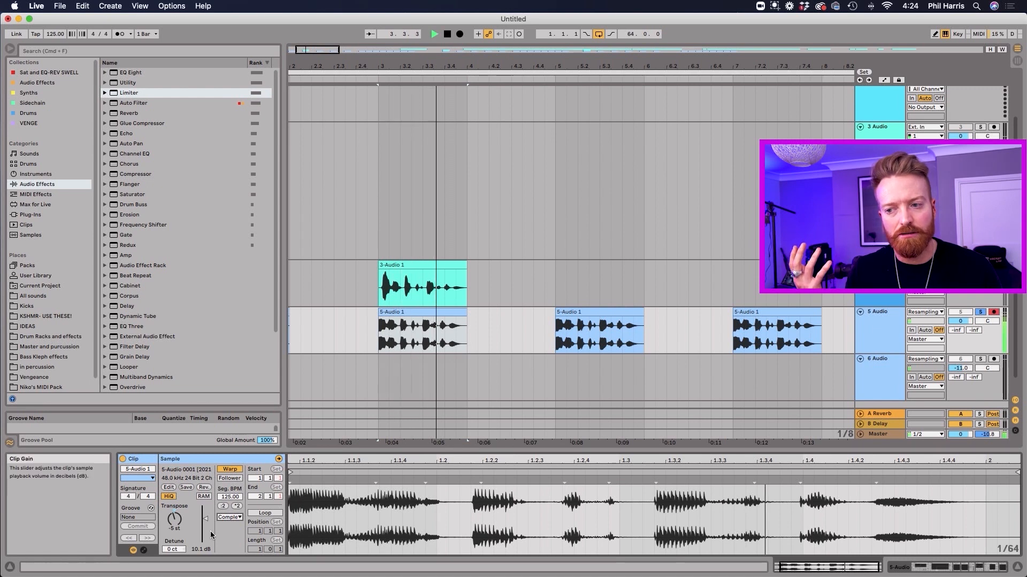
key("space")
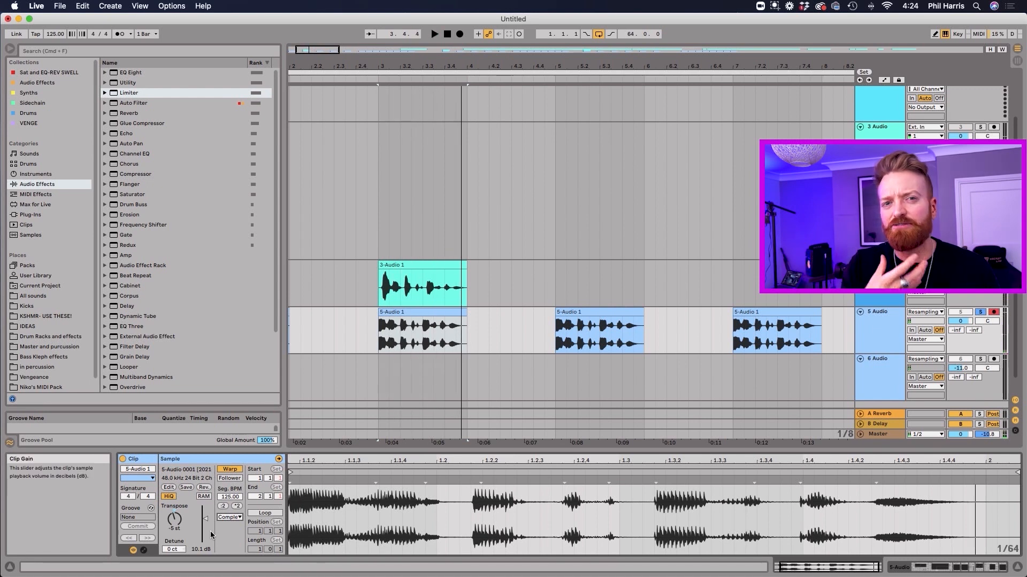
Try transposing the bar 3 clip on 5 Audio to -12 st and listen to it.
left_click(176, 521)
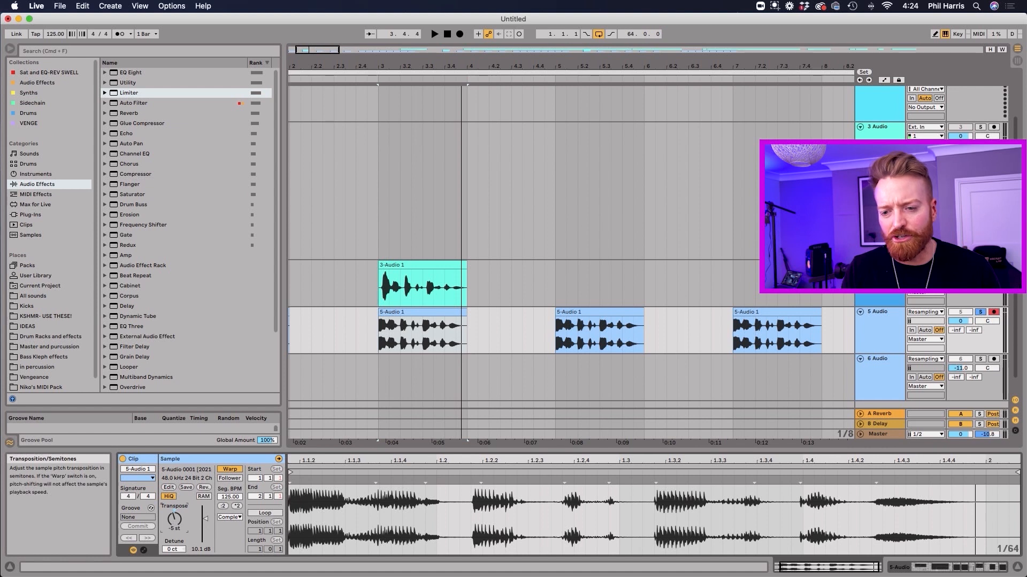
key("Down")
key("Down")
key("space")
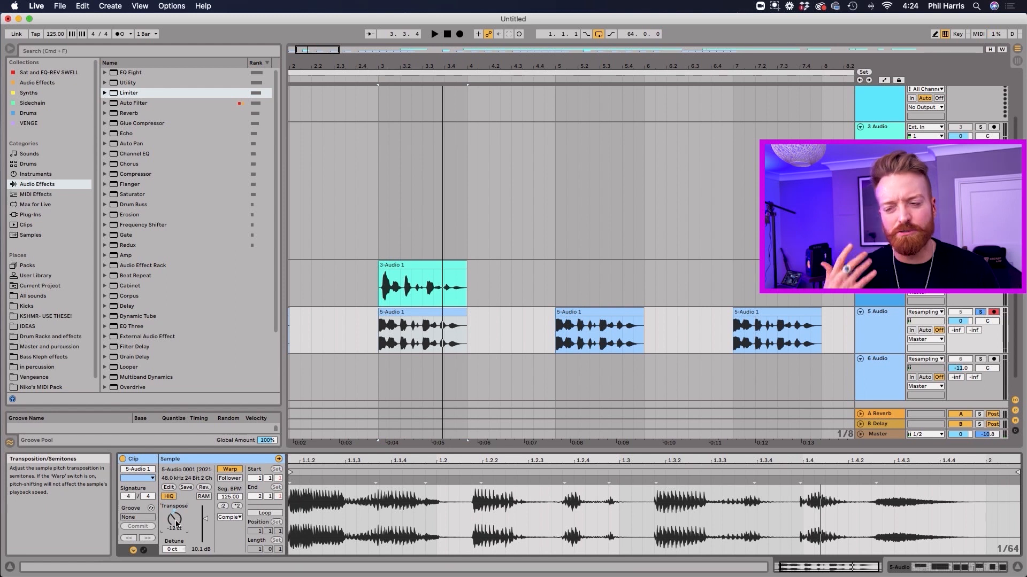
Return the bar 3 clip's transposition to -5 st and play the clip again.
key("space")
key("space")
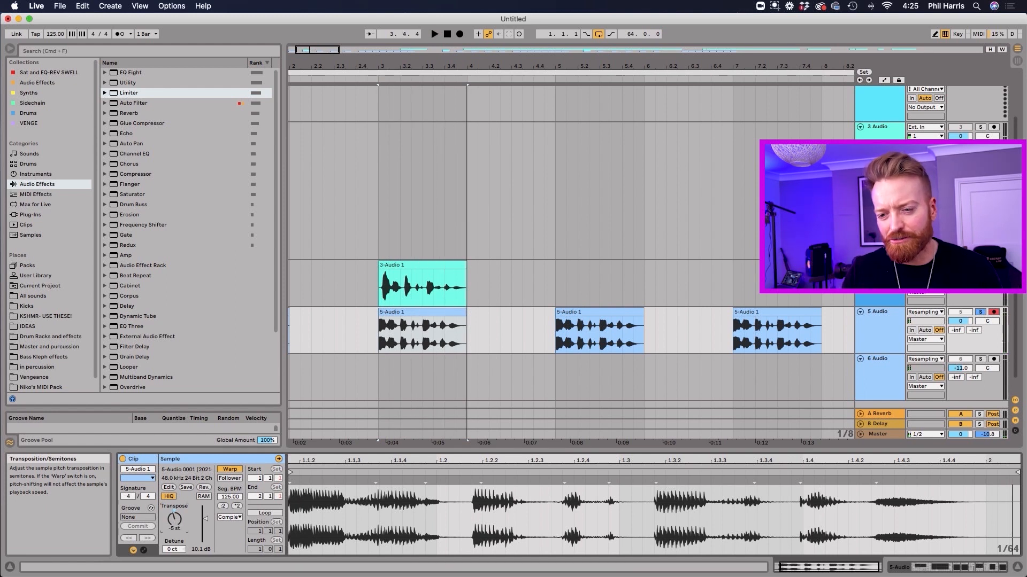
key("space")
left_click_drag(177, 524, 177, 534)
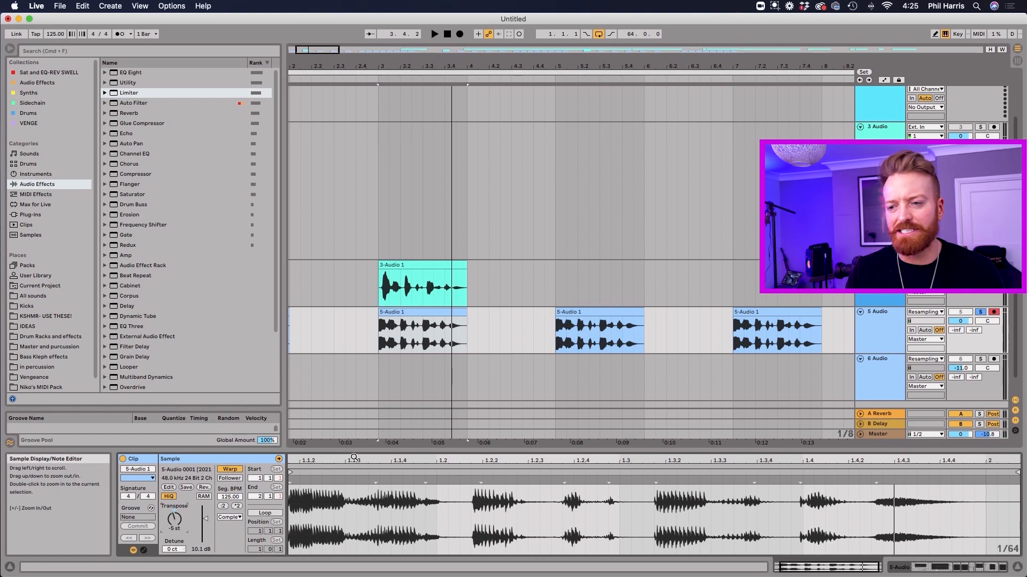
Show the device chain of the 5 Audio track and bypass its EQ Eight.
key("w")
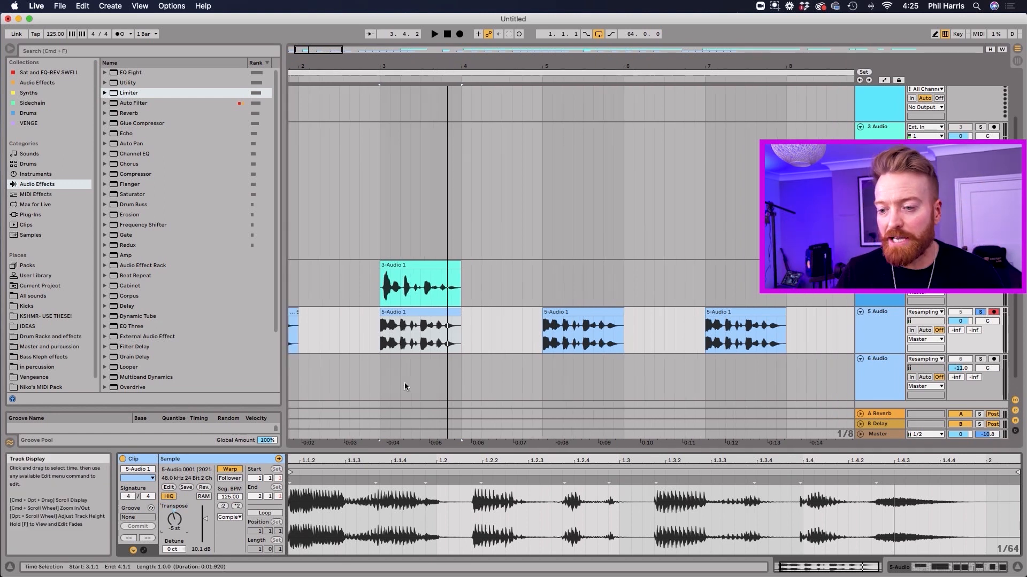
double_click(882, 343)
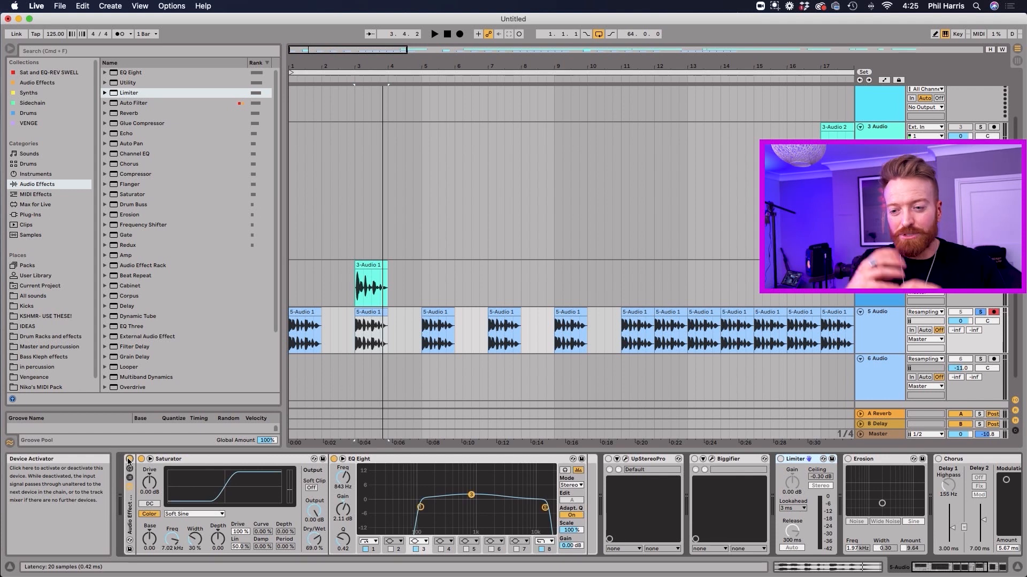
left_click(334, 458)
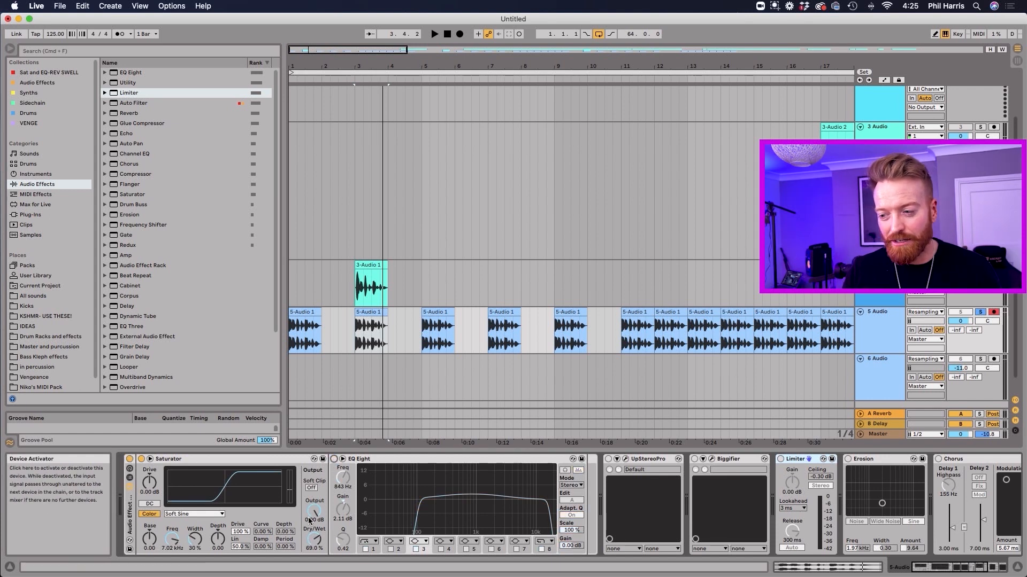
Play the bar 3 clip through the Saturator and set the Saturator's Dry/Wet to 67.5 %.
key("space")
mouse_move(314, 539)
left_mouse_down()
mouse_move(314, 556)
mouse_move(314, 537)
left_mouse_up()
key("space")
key("space")
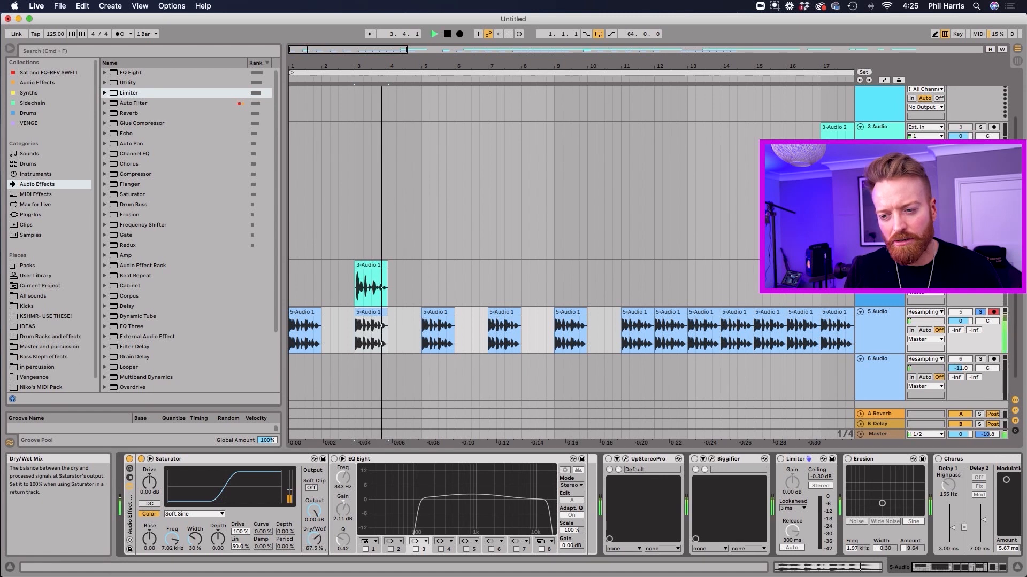
key("space")
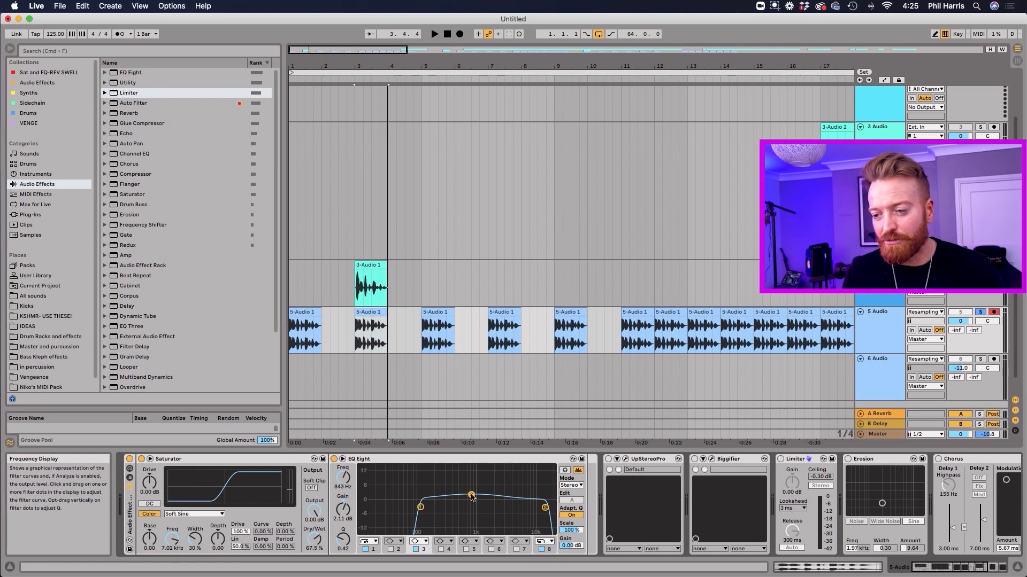
Compare the bar 3 clip with EQ Eight bypassed and active during playback, leaving EQ Eight on.
left_click(334, 459)
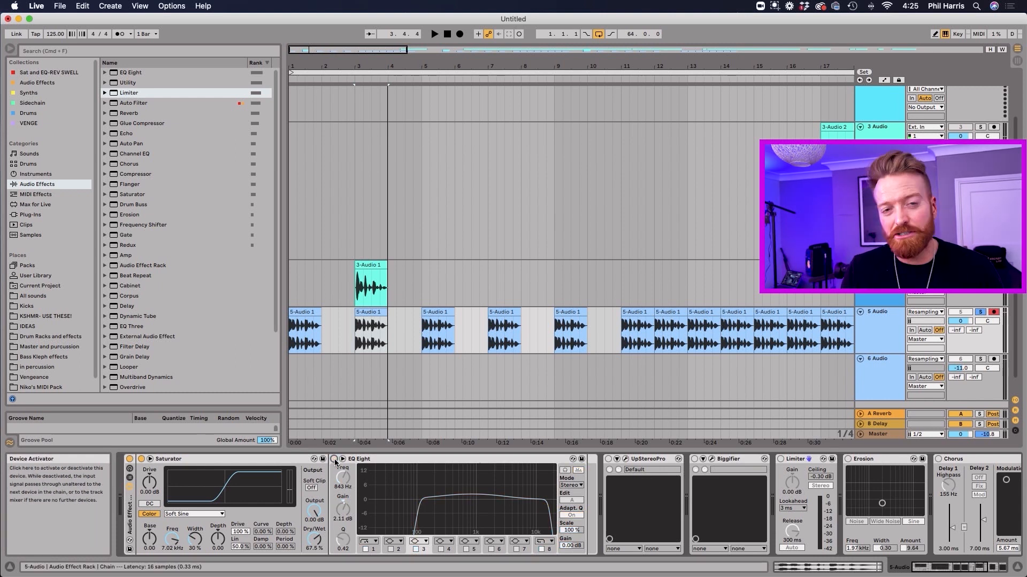
key("space")
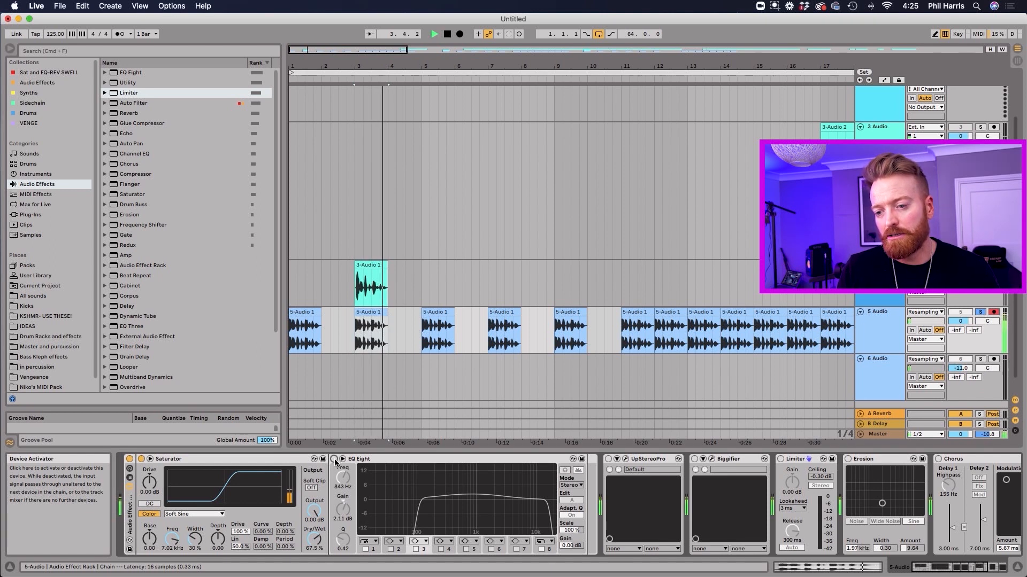
left_click(334, 459)
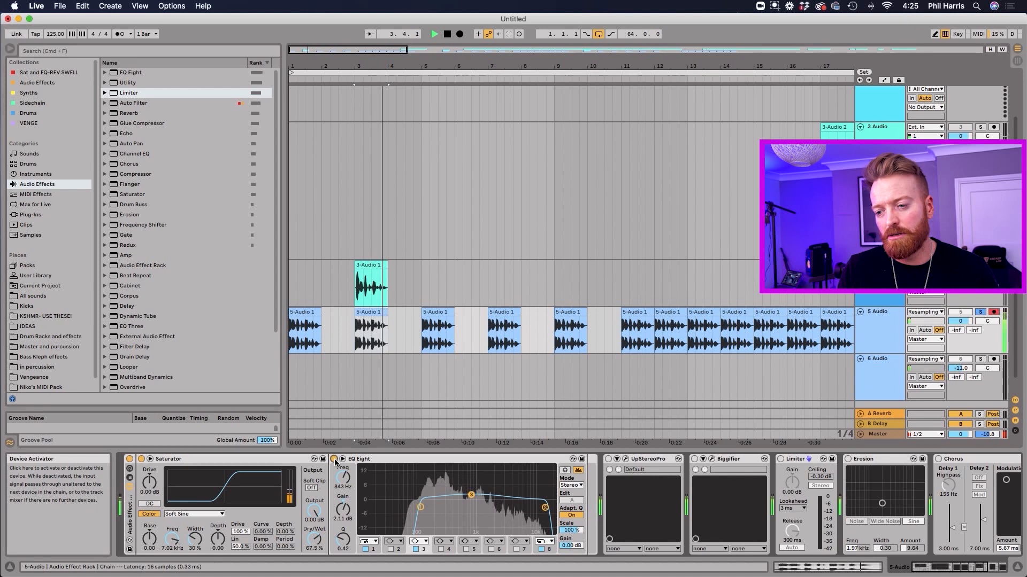
key("space")
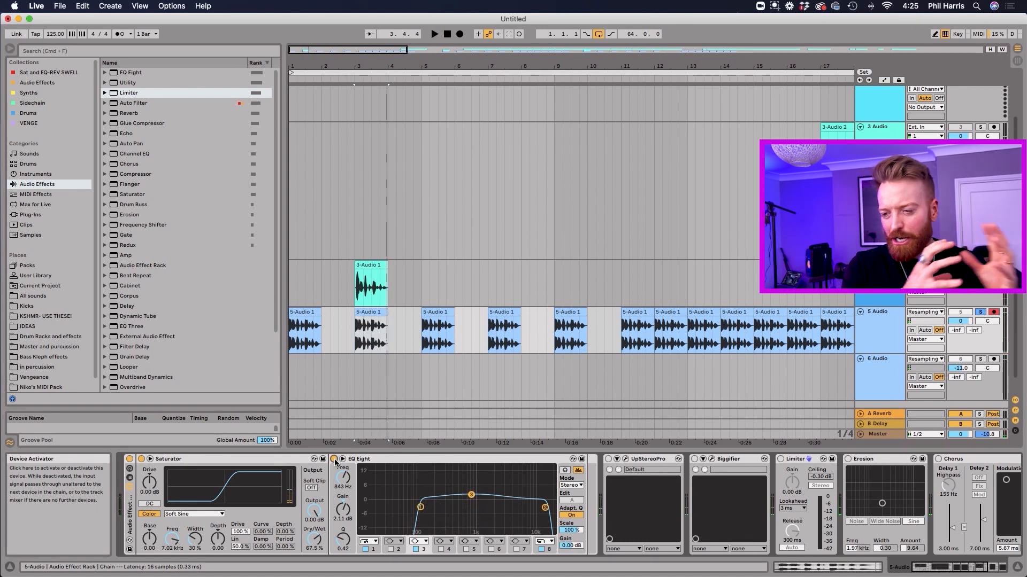
key("Delete")
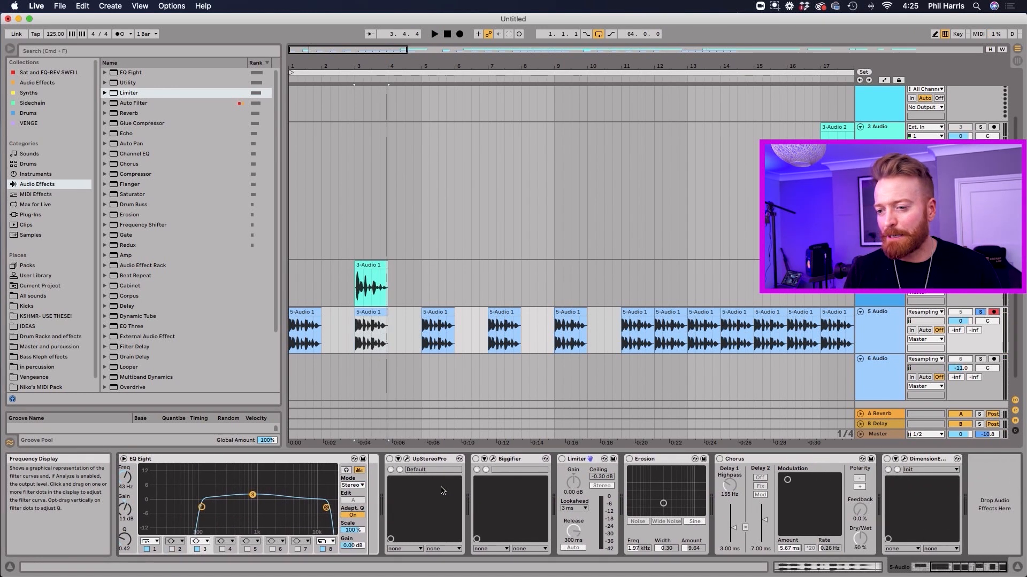
View the Biggifier plug-in's controls and compare the clip with Biggifier off and on, leaving it on.
left_click(493, 460)
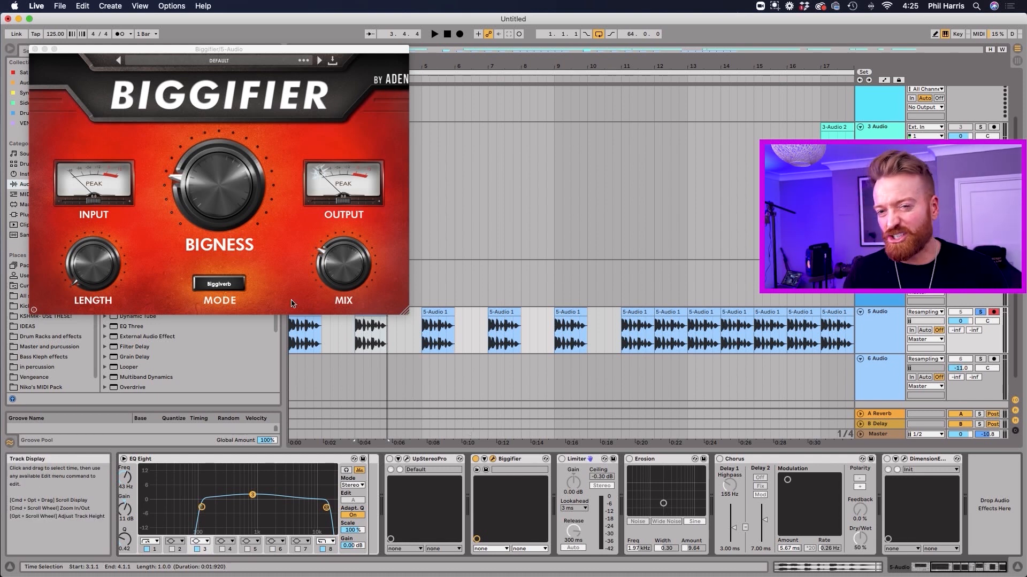
left_click(33, 49)
left_click(475, 459)
key("space")
left_click(475, 458)
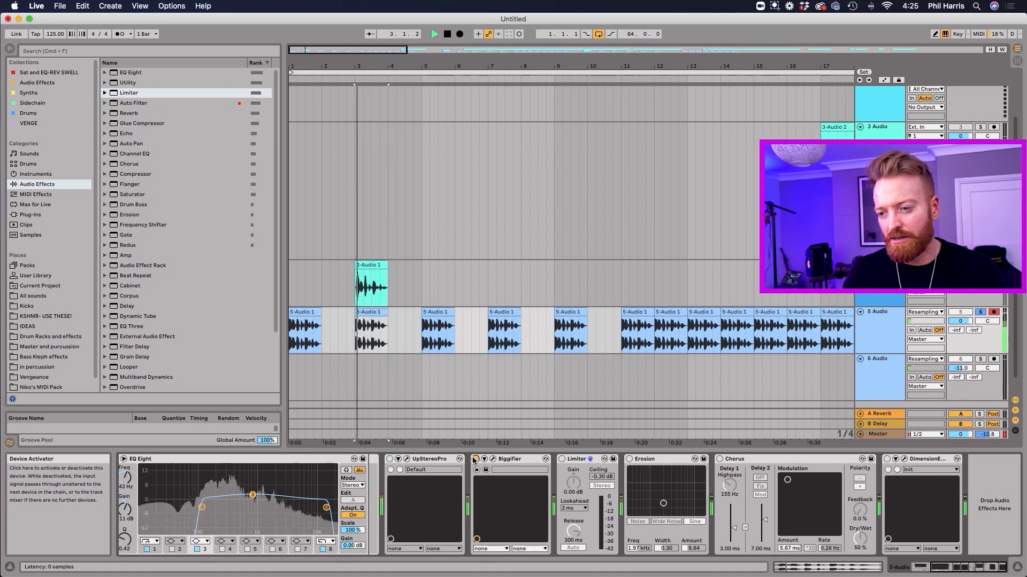